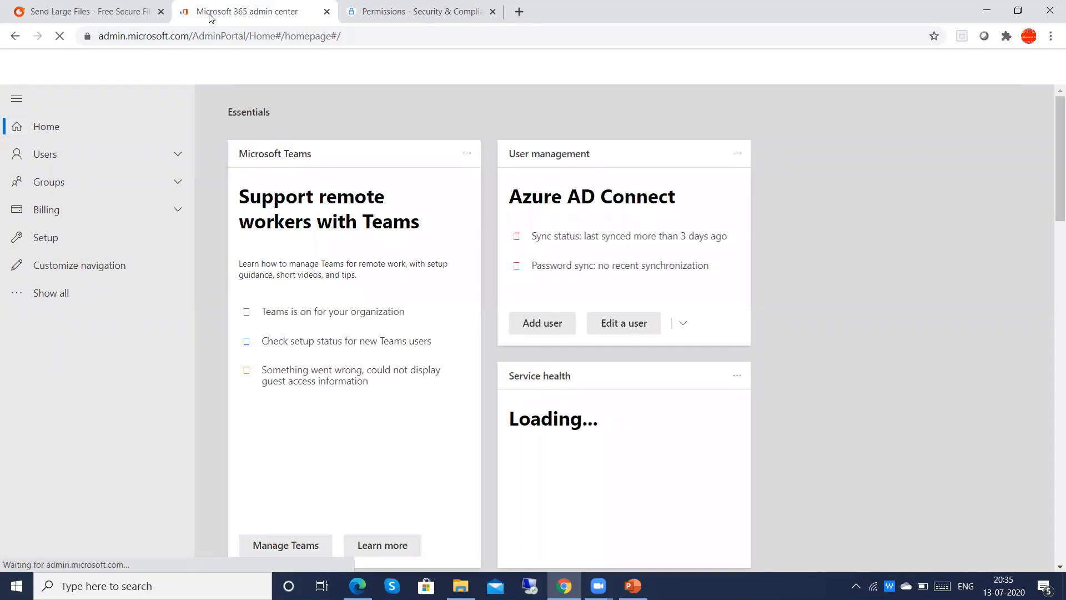
Show all admin center navigation entries, then open the mail flow Message trace page in Office 365 Security & Compliance.
click(18, 297)
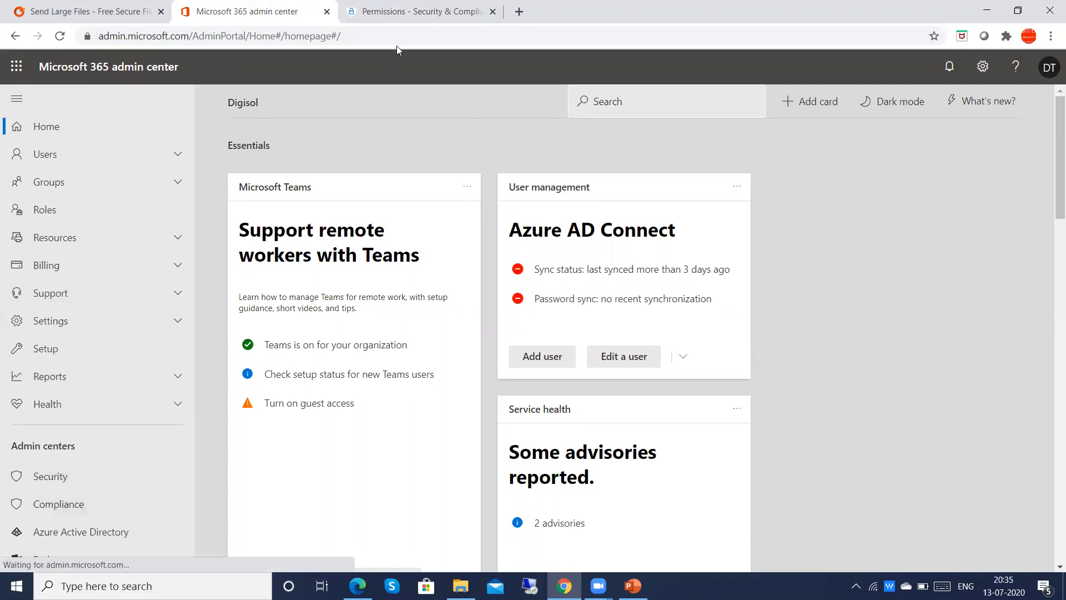
click(398, 13)
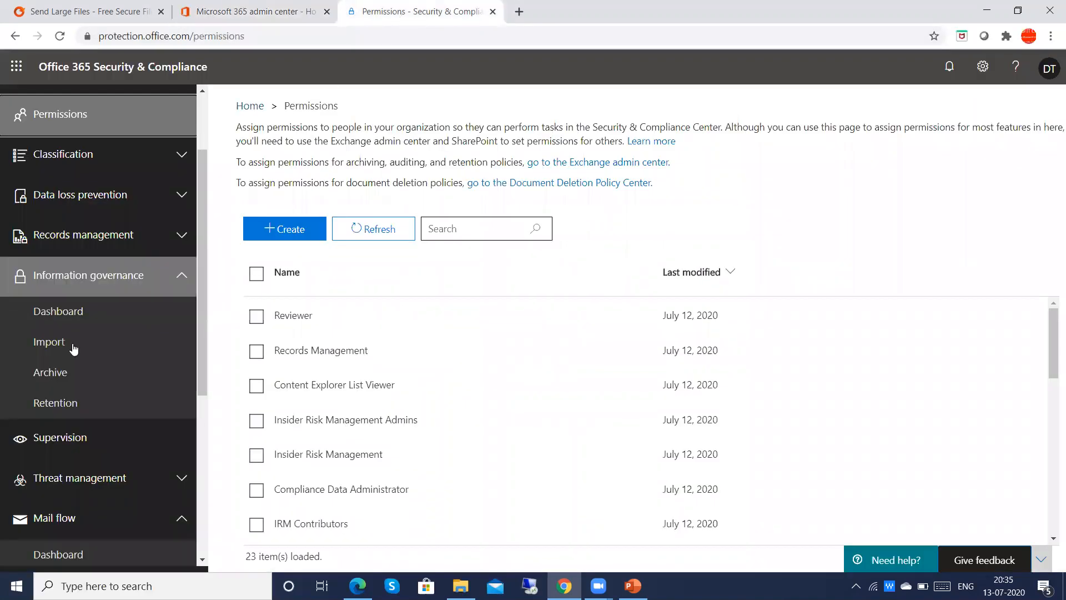
click(183, 278)
click(183, 278)
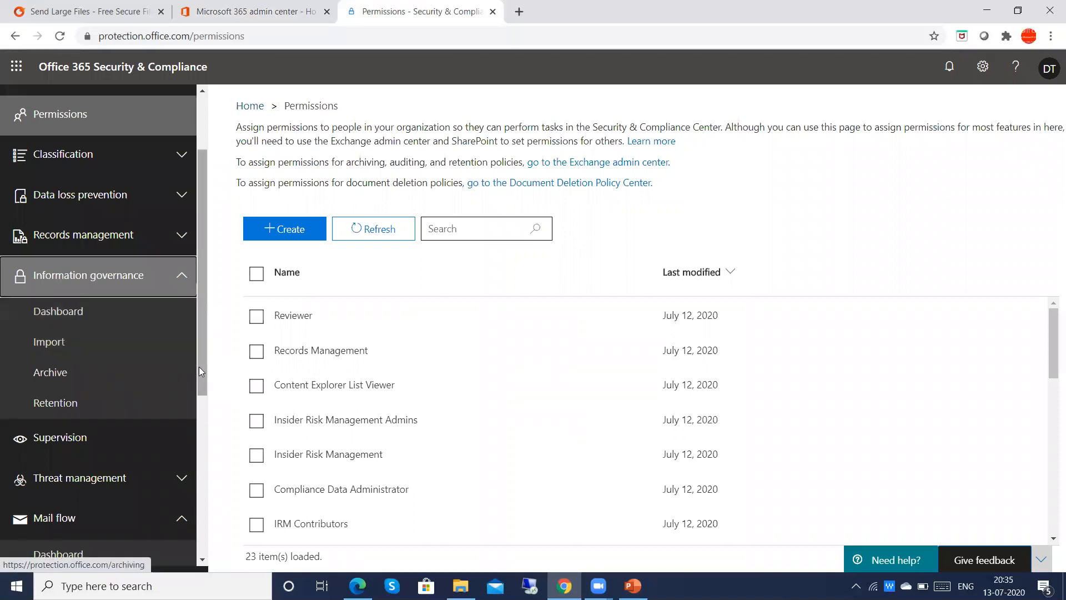
drag(201, 374, 190, 479)
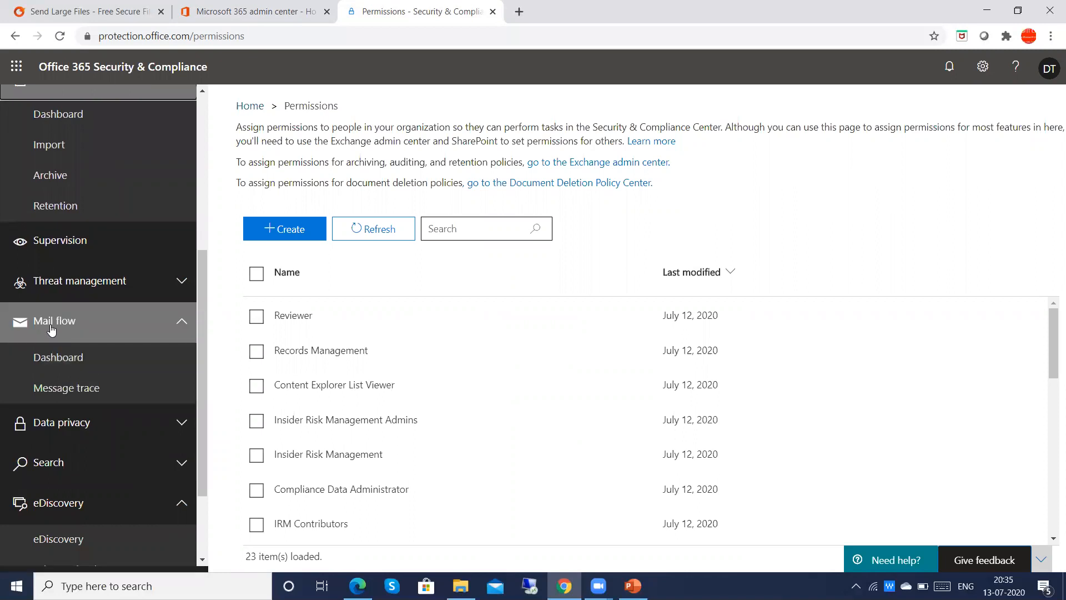
click(56, 393)
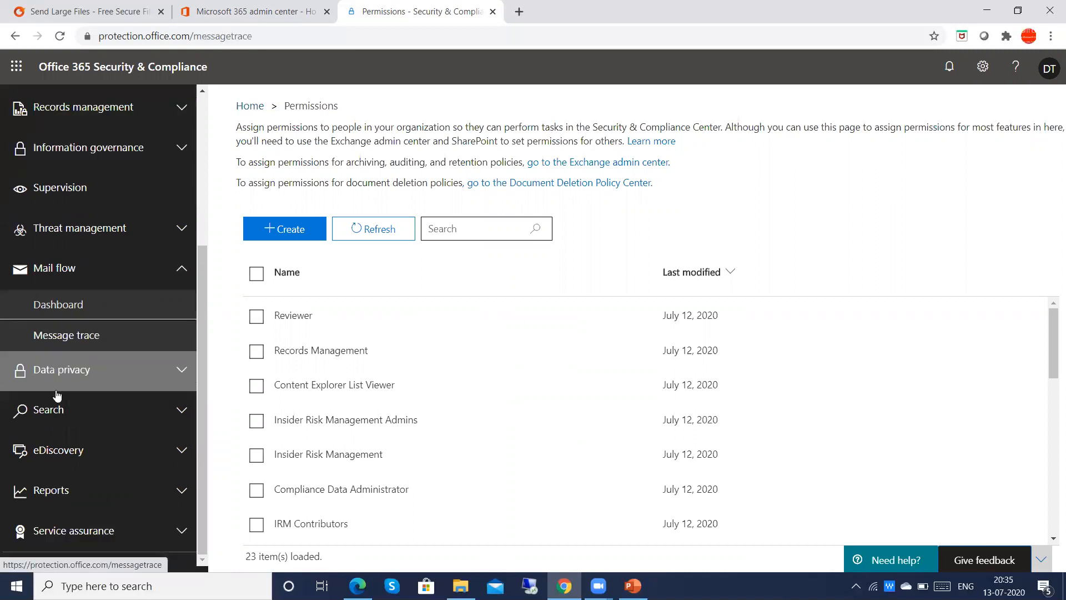
click(68, 340)
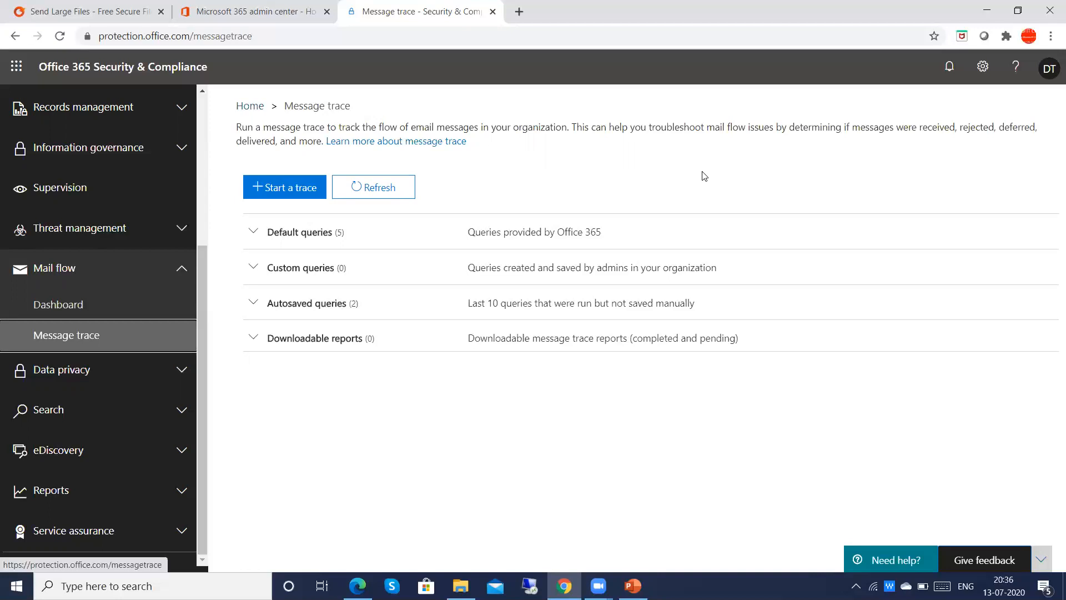
Start a new message trace and set Test Mailbox as the sender.
click(281, 189)
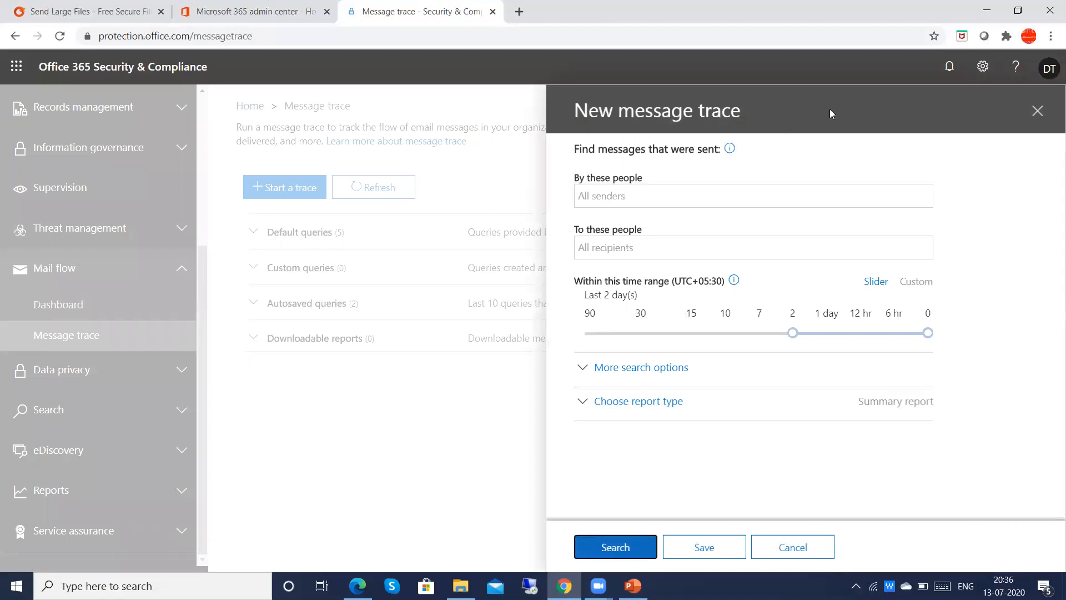
click(807, 98)
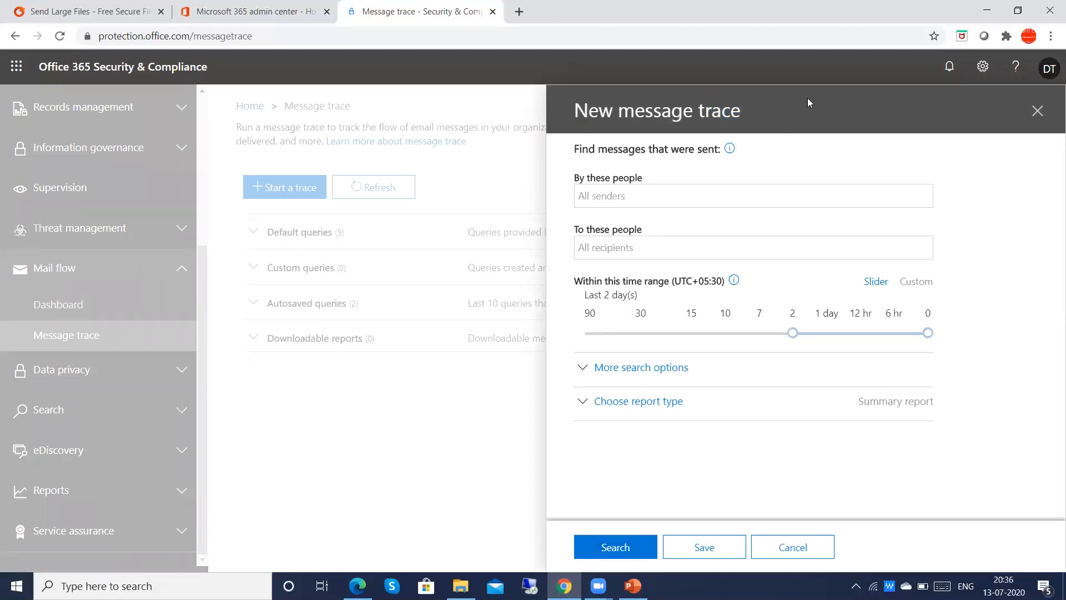
click(591, 197)
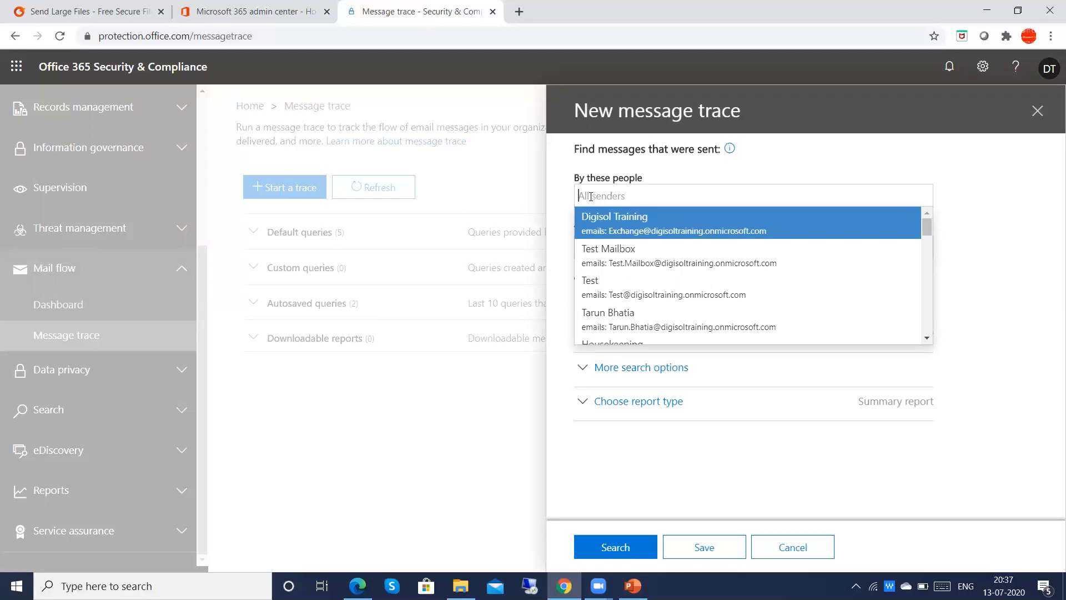
click(644, 269)
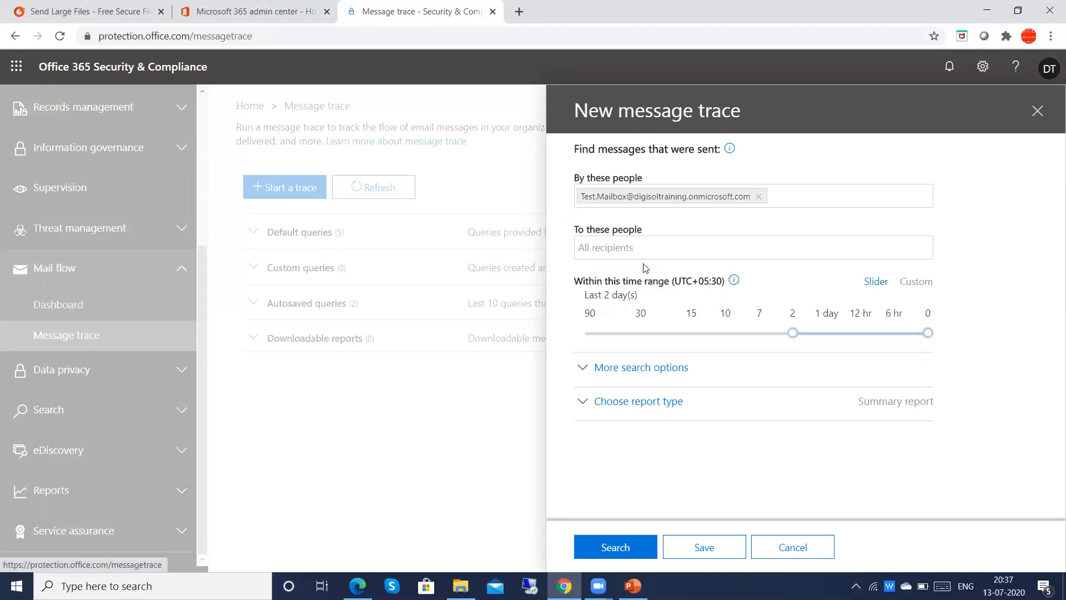
Add the Test account and a second user's mailbox as recipients, and set the time range to the last 30 days.
click(616, 250)
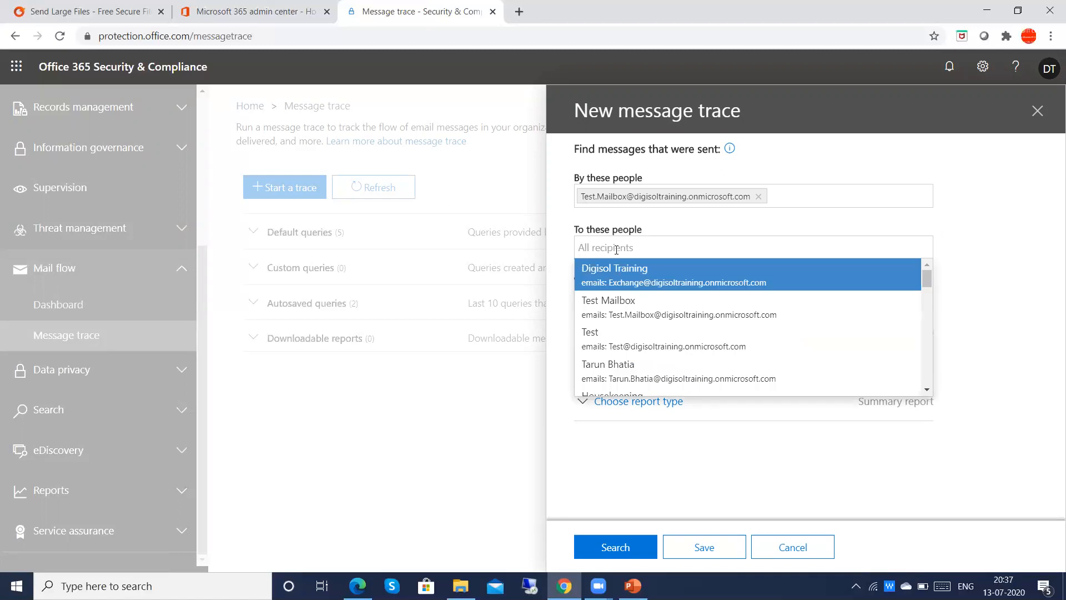
click(629, 349)
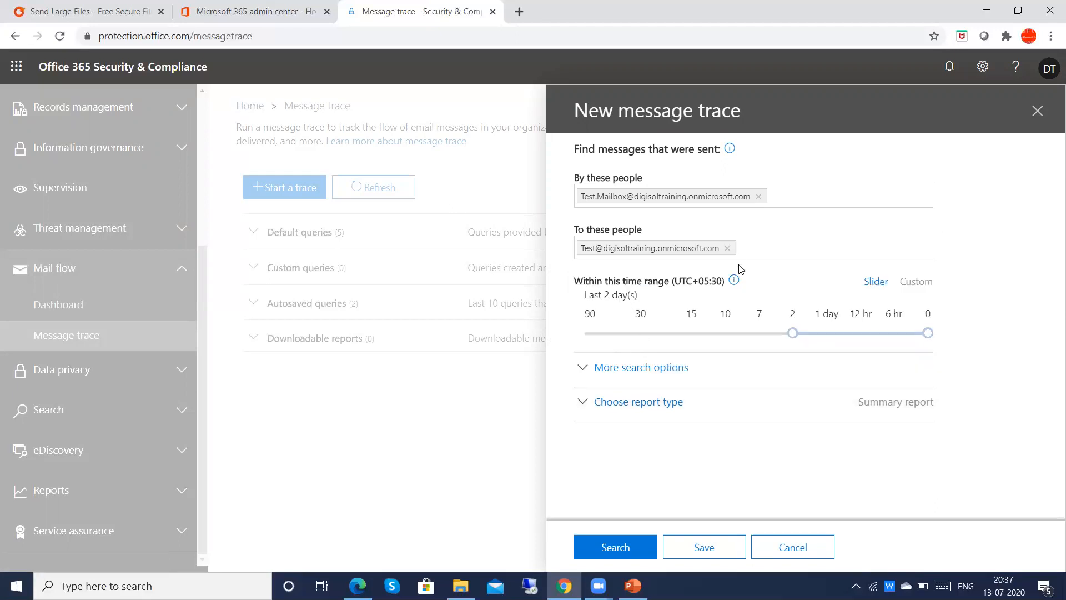
click(757, 242)
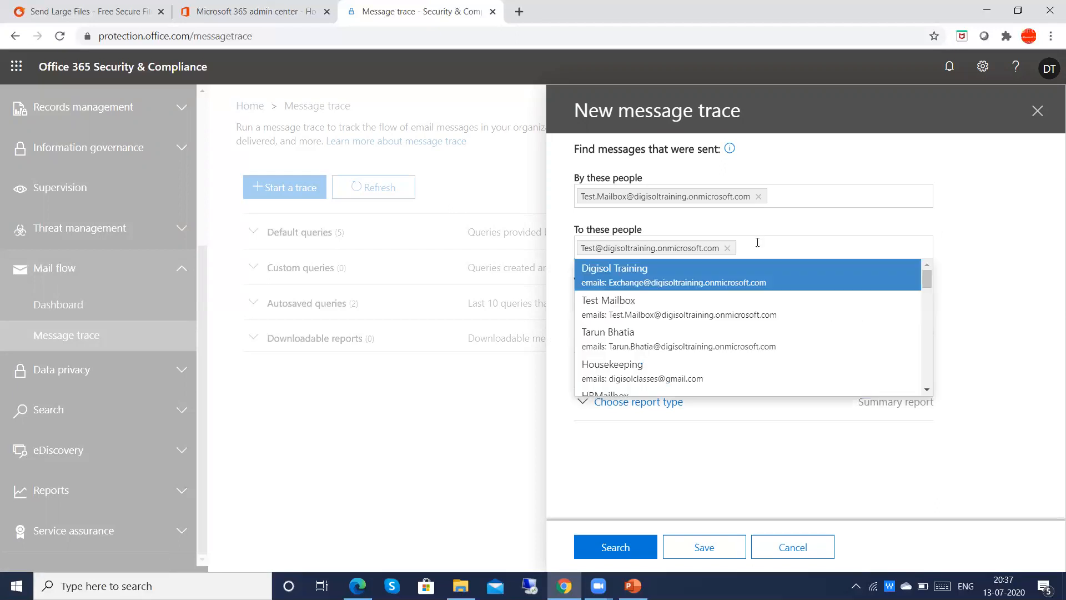
click(633, 346)
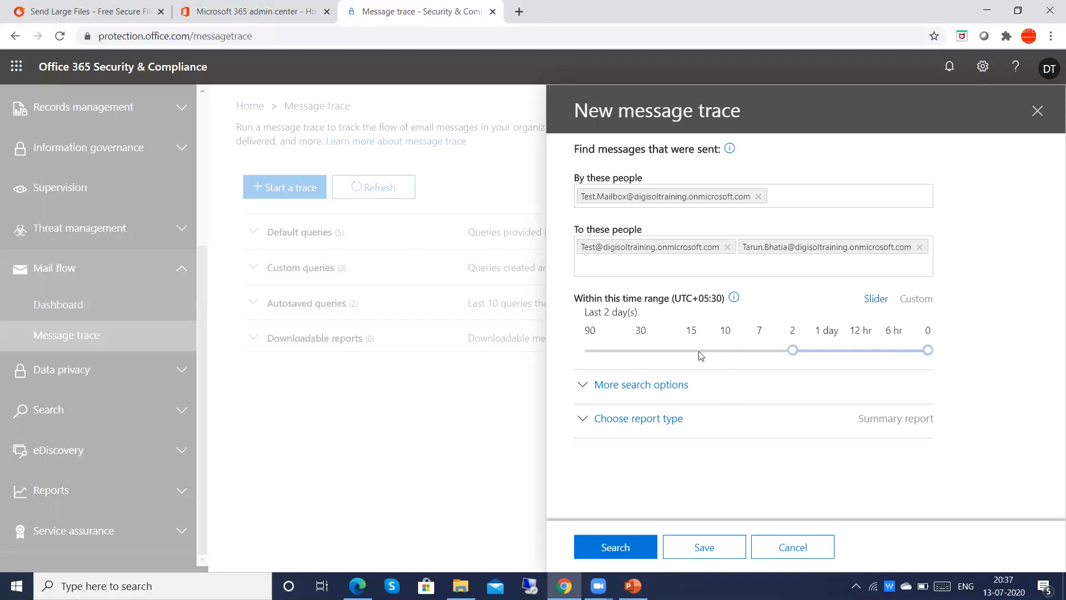
click(642, 353)
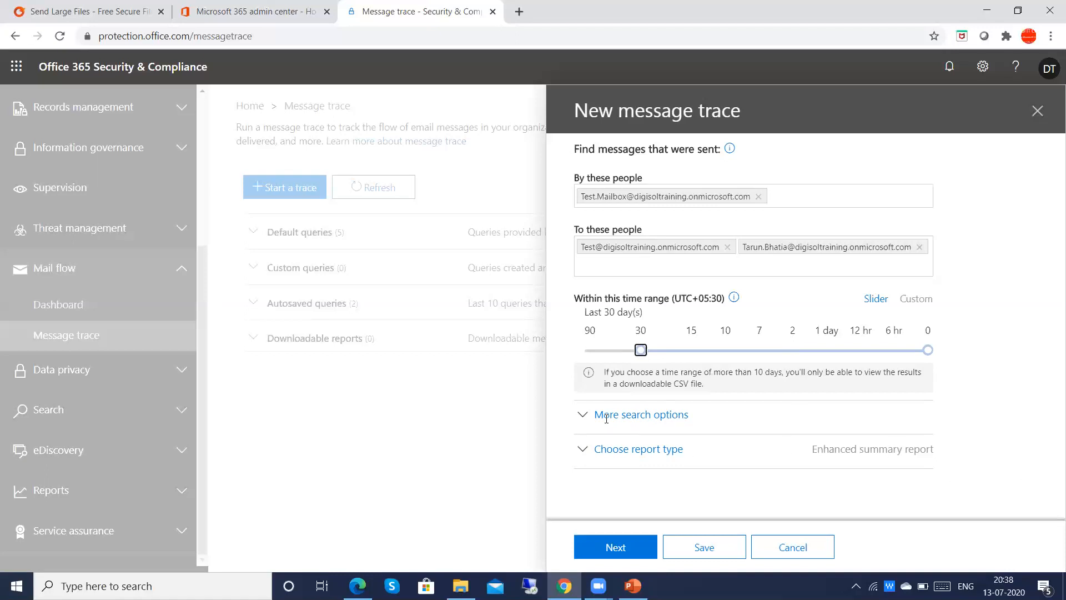
Review the delivery status and direction choices in the trace's additional search options.
click(584, 417)
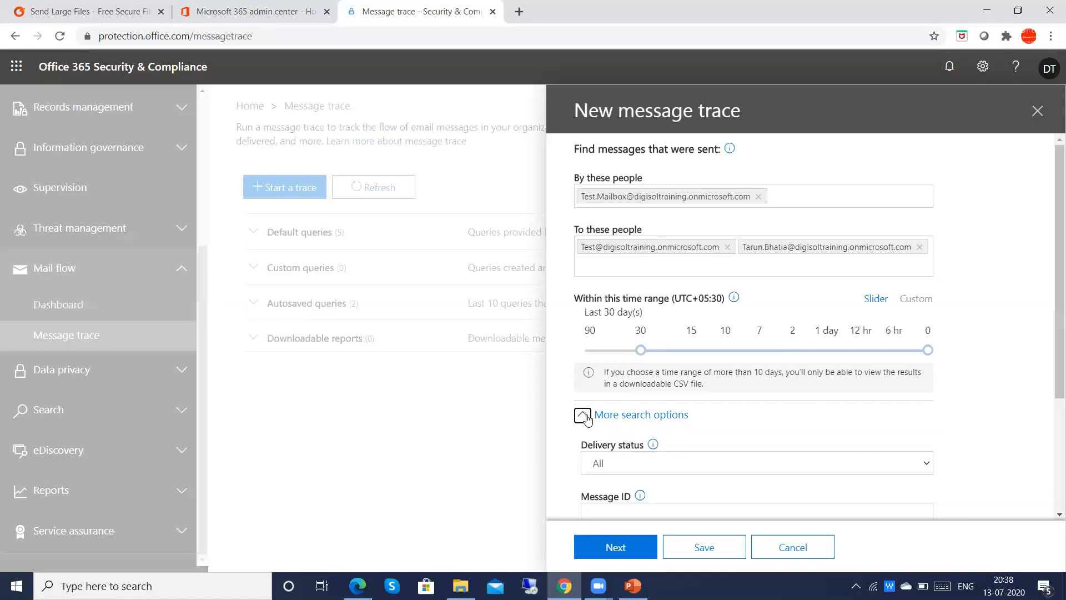
click(925, 470)
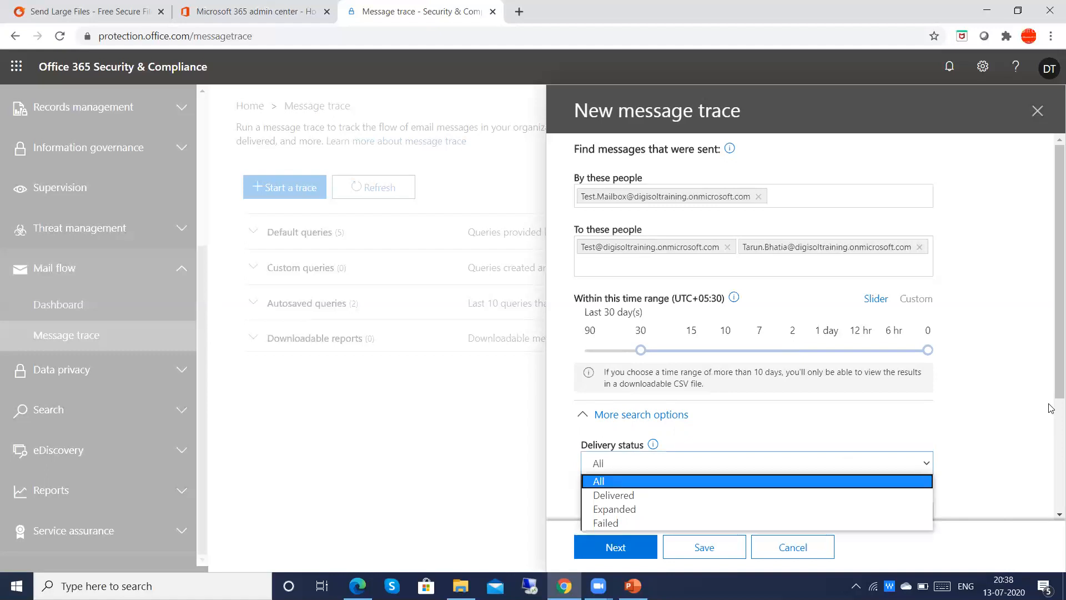
scroll(1052, 408, down, 3)
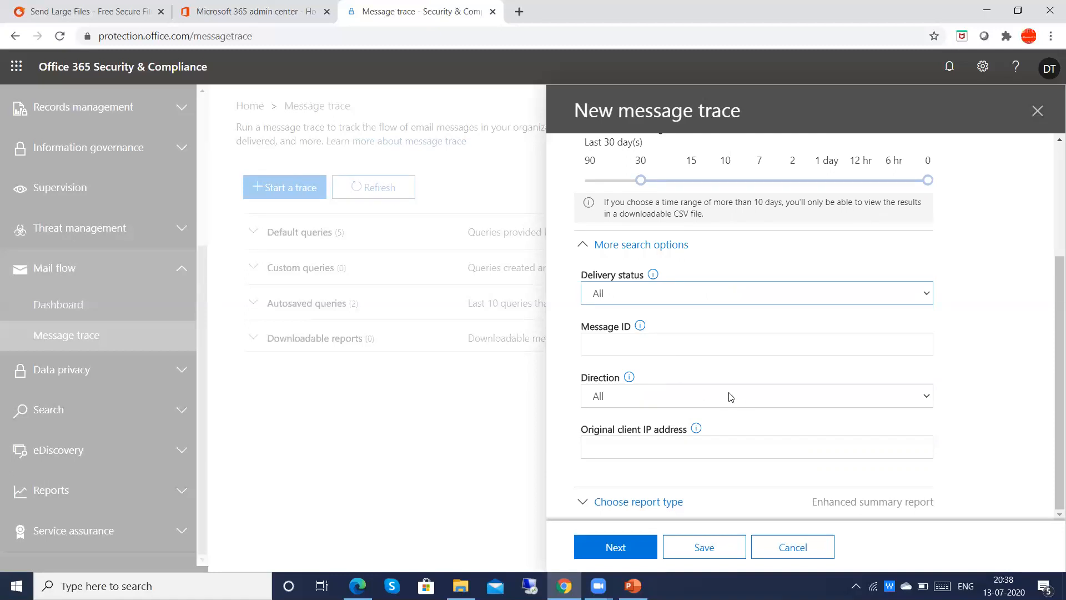
click(925, 404)
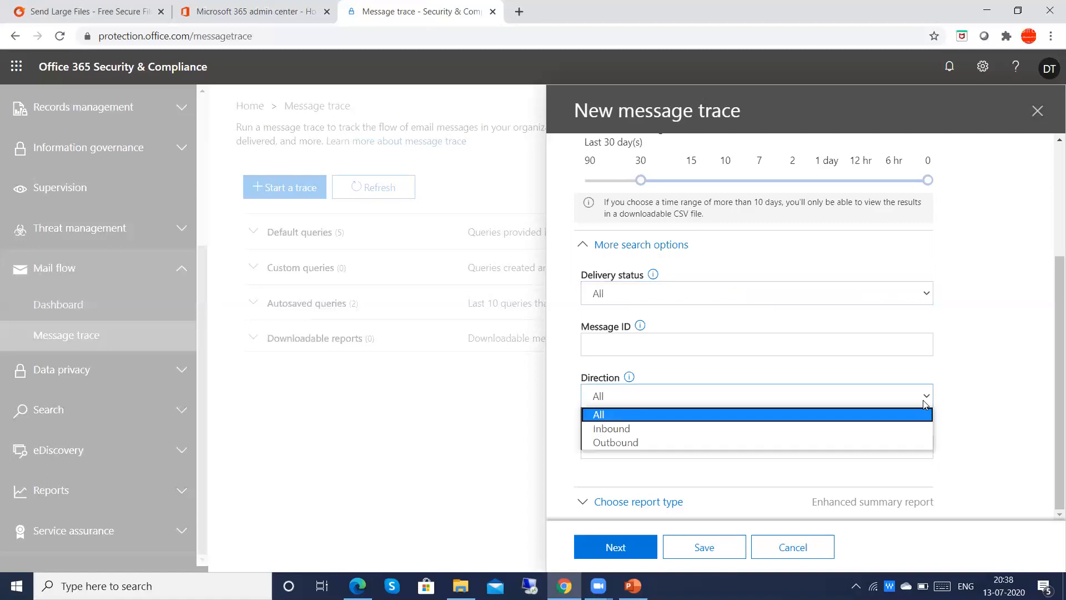
click(923, 401)
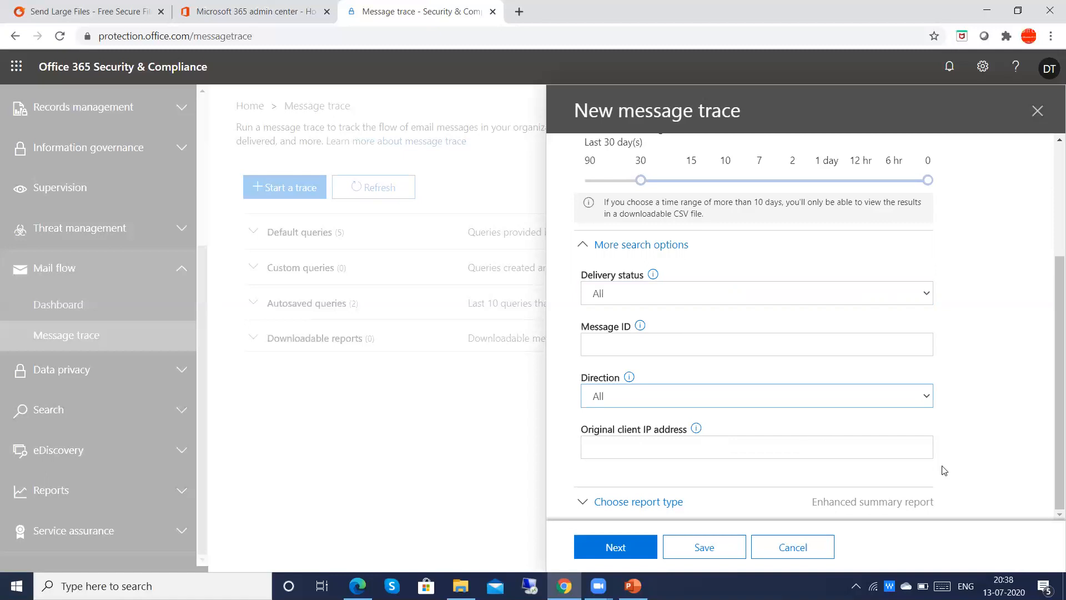
Examine the available report types, and collapse the report type and additional search option sections.
drag(607, 517, 587, 504)
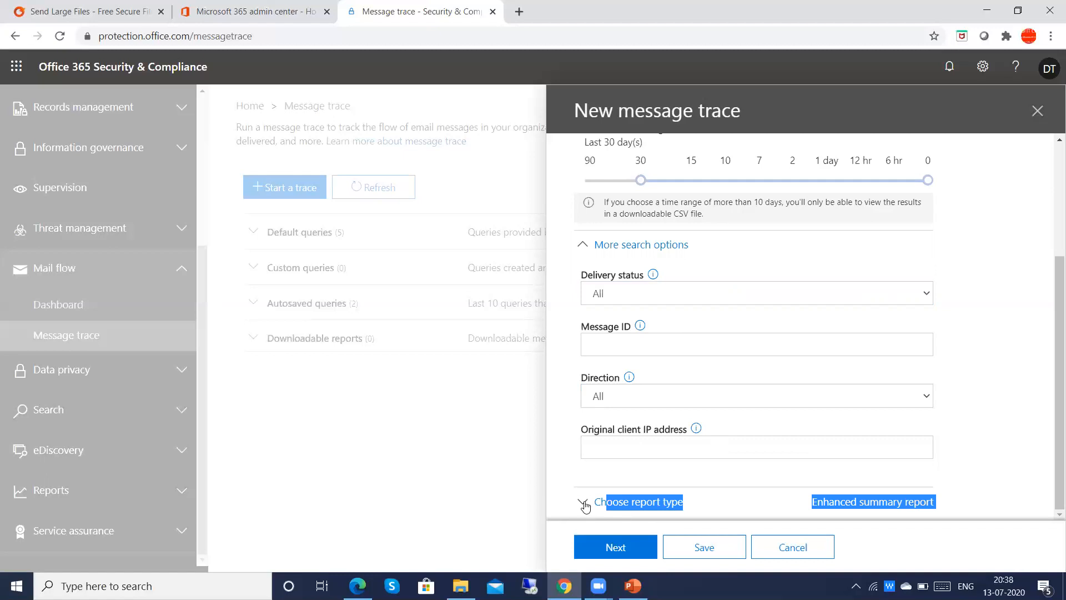
click(585, 504)
drag(1051, 432, 1050, 486)
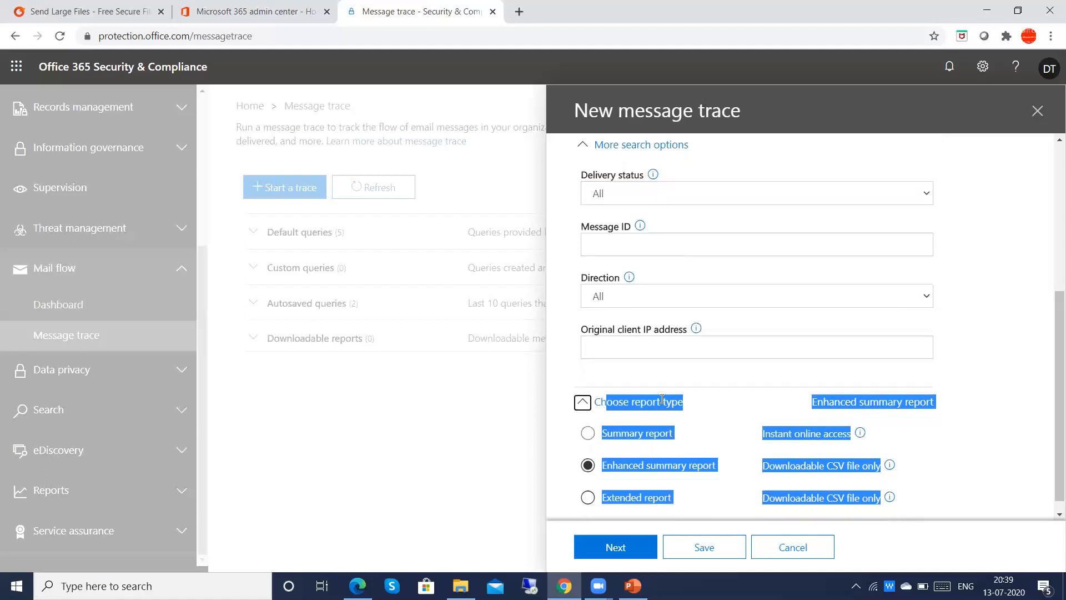
click(581, 407)
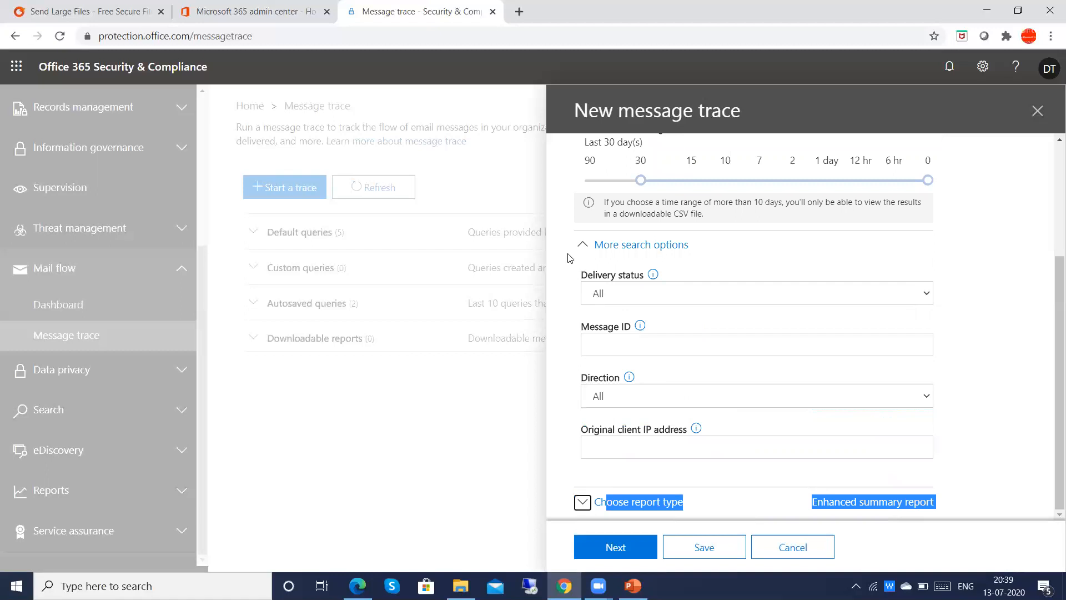
click(586, 247)
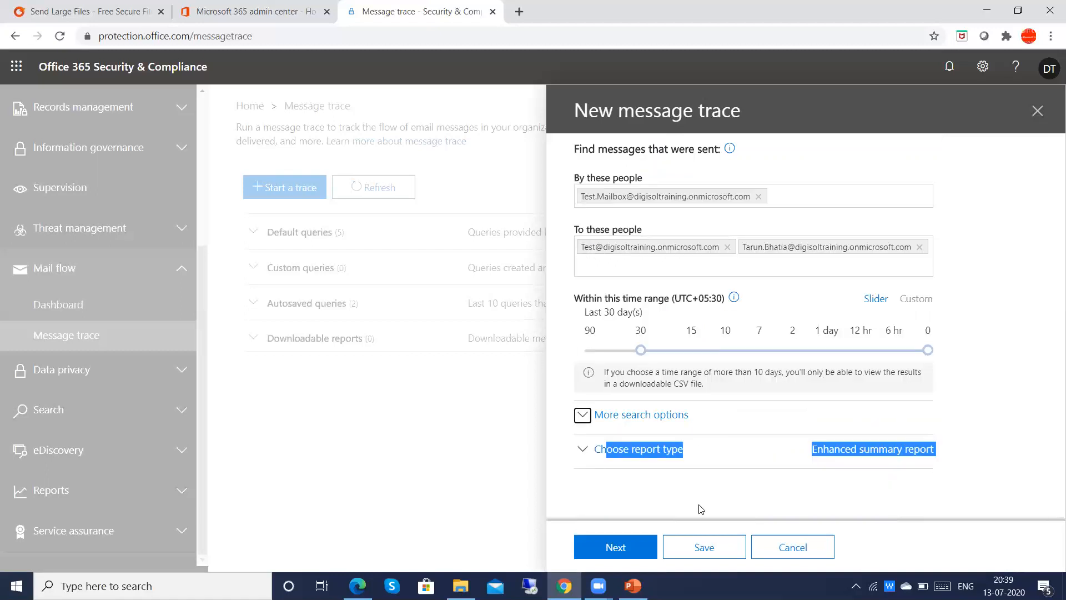
Review the trace summary, submit the enhanced summary report for preparation, and close the confirmation.
click(627, 548)
click(606, 545)
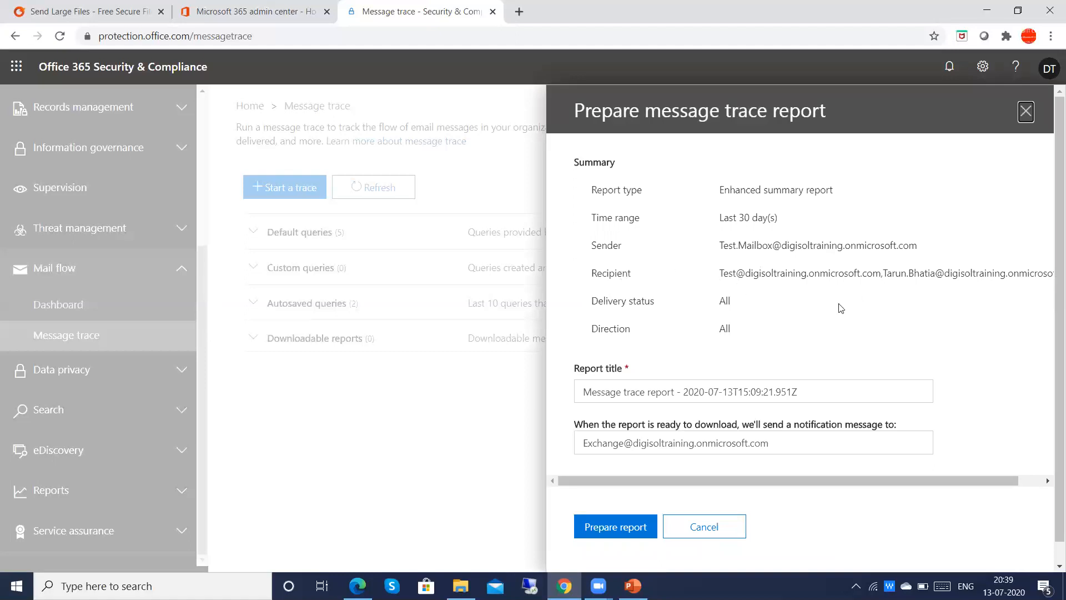
drag(882, 299, 929, 284)
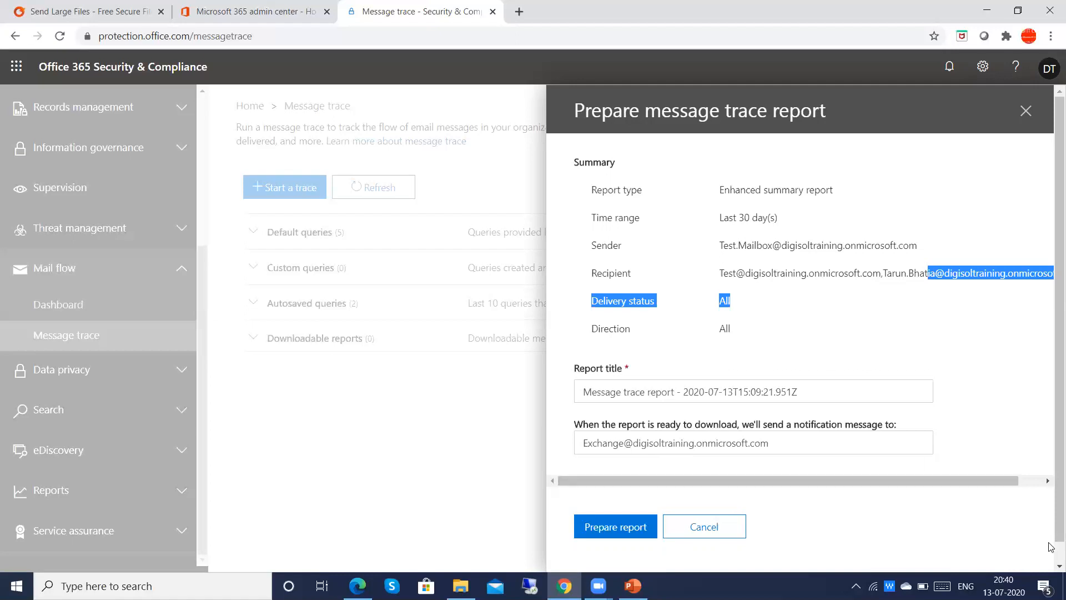
scroll(1051, 540, down, 1)
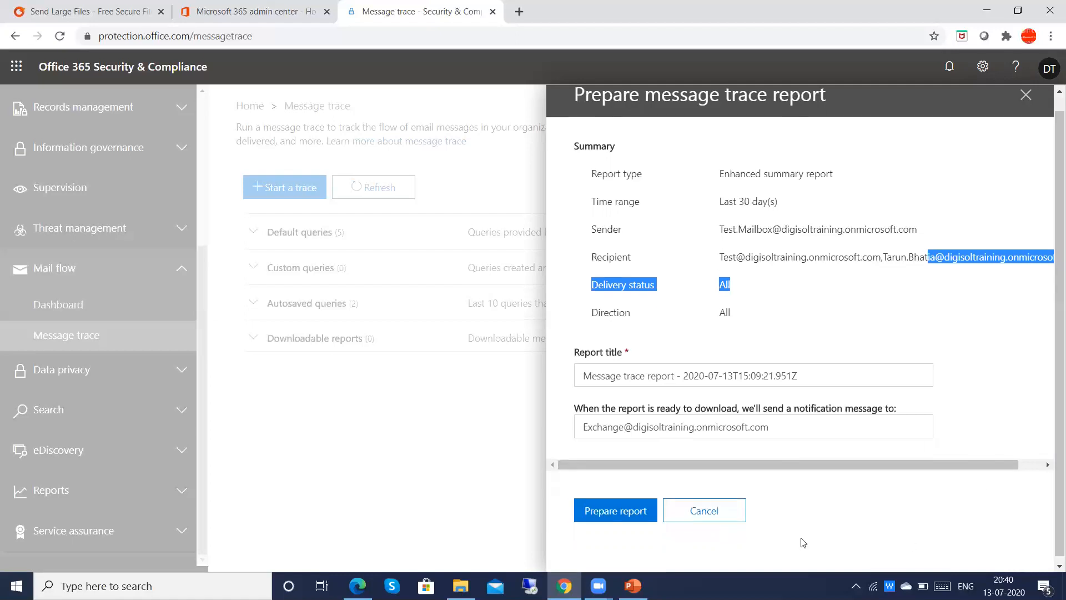
click(646, 510)
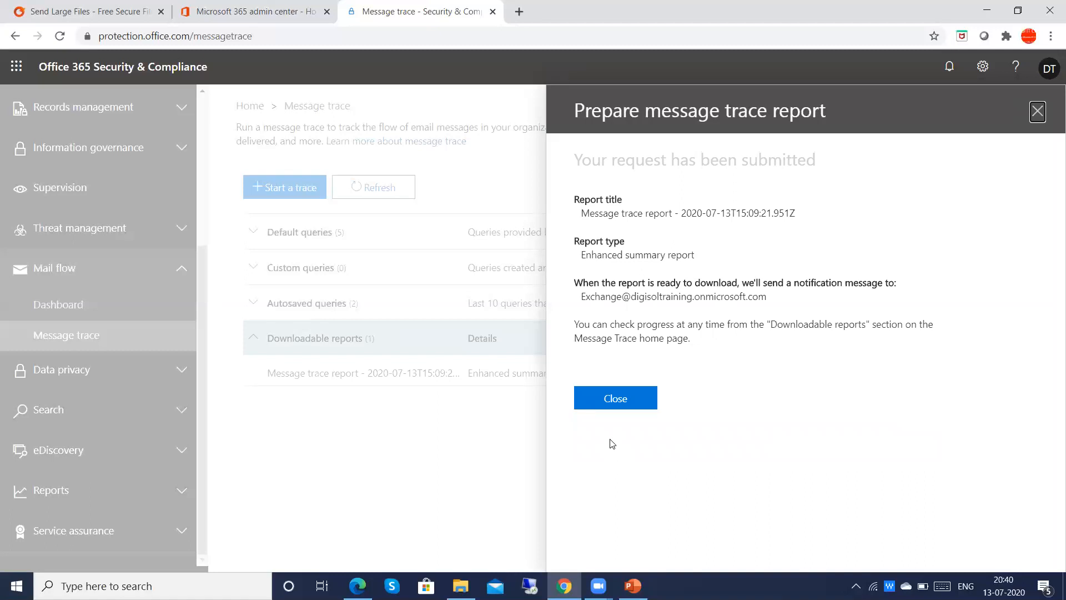
click(608, 405)
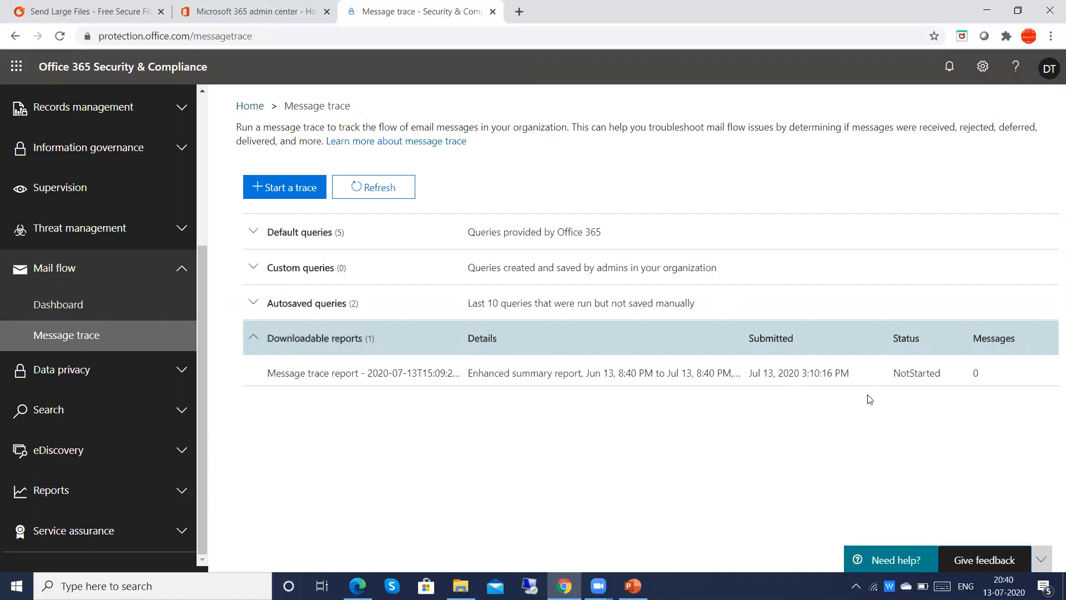
Refresh the message trace page and expand the downloadable reports to check the submitted report's status.
click(373, 196)
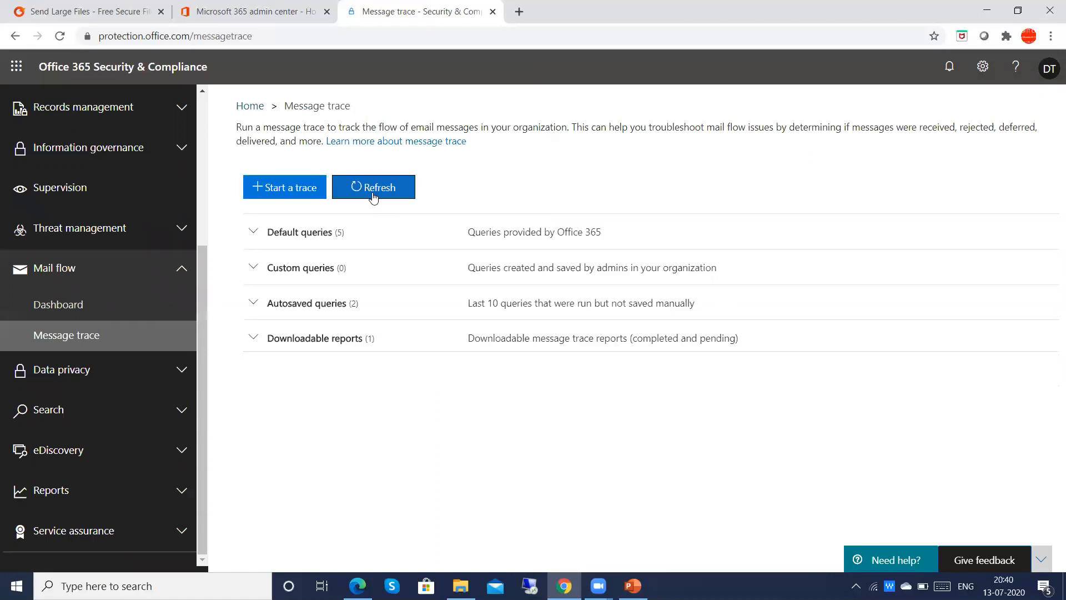
click(255, 339)
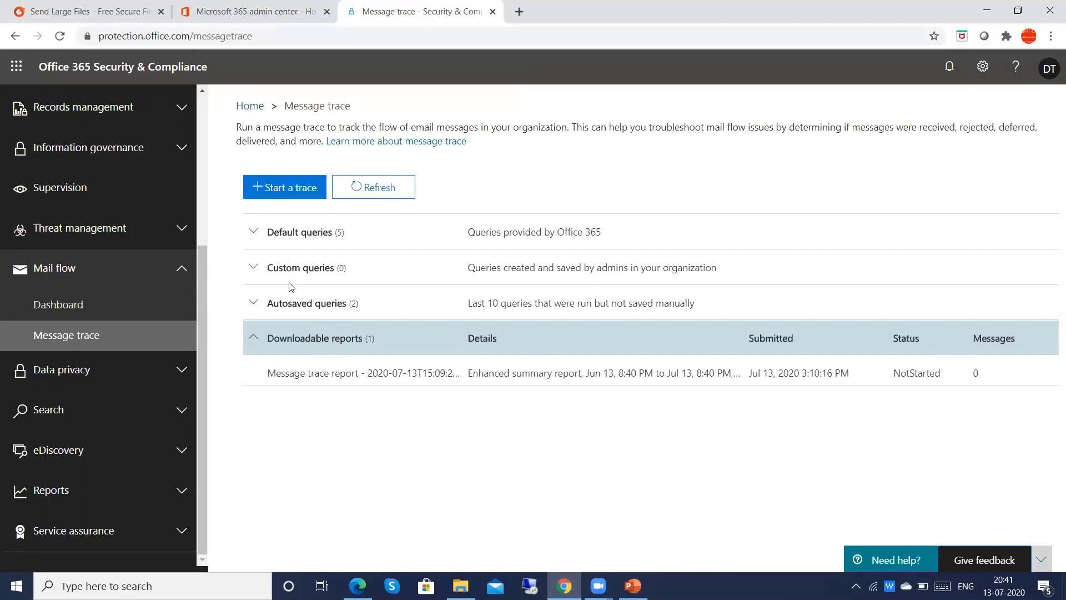
Expand the autosaved queries, view the search criteria of the second autosaved trace, and close it without running it.
right_click(256, 307)
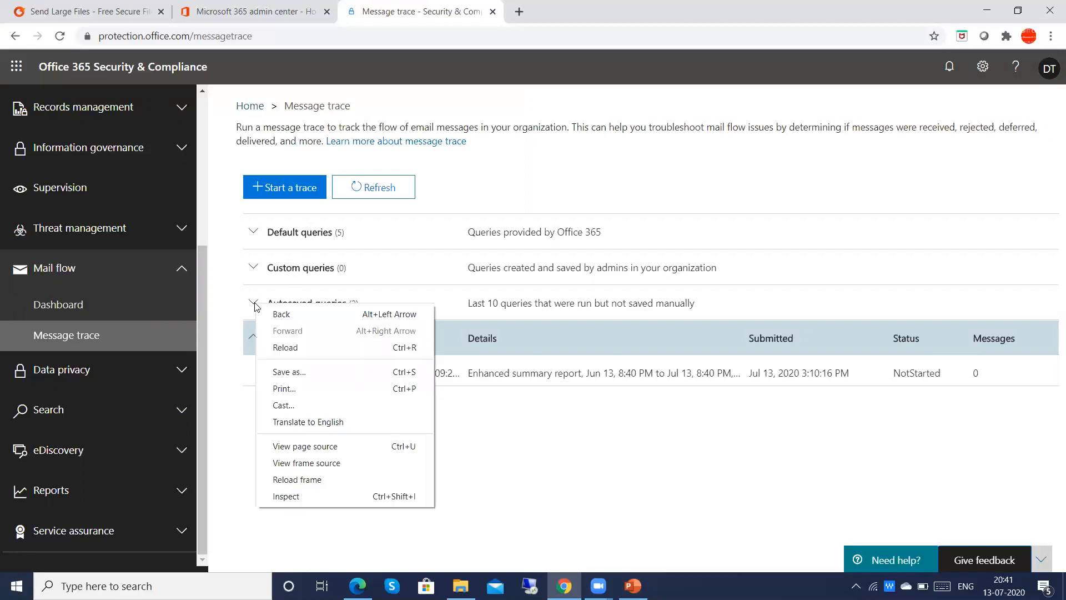
click(255, 307)
click(255, 304)
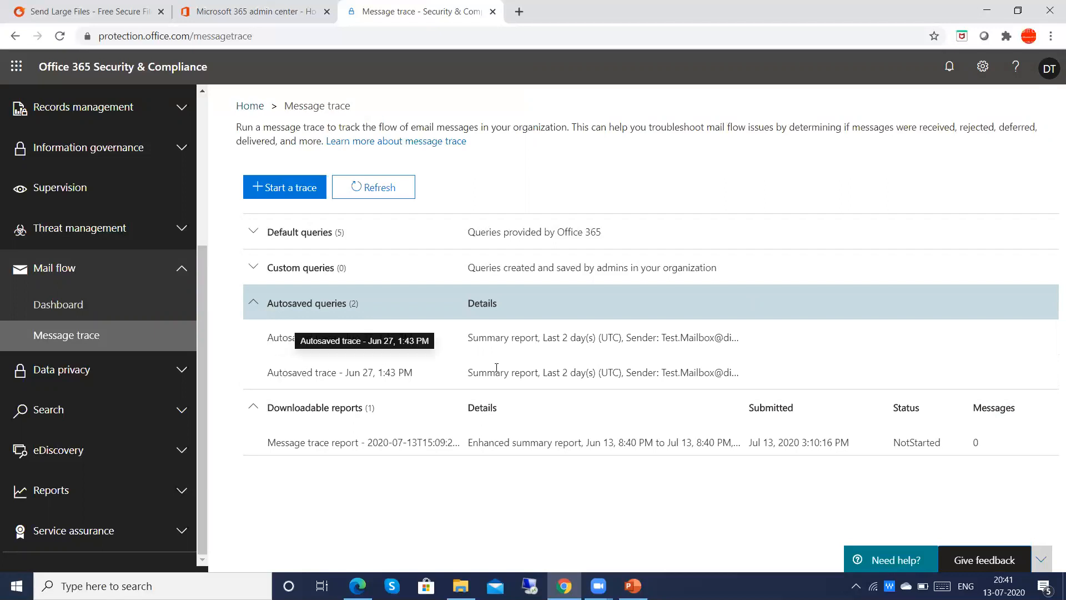
click(306, 384)
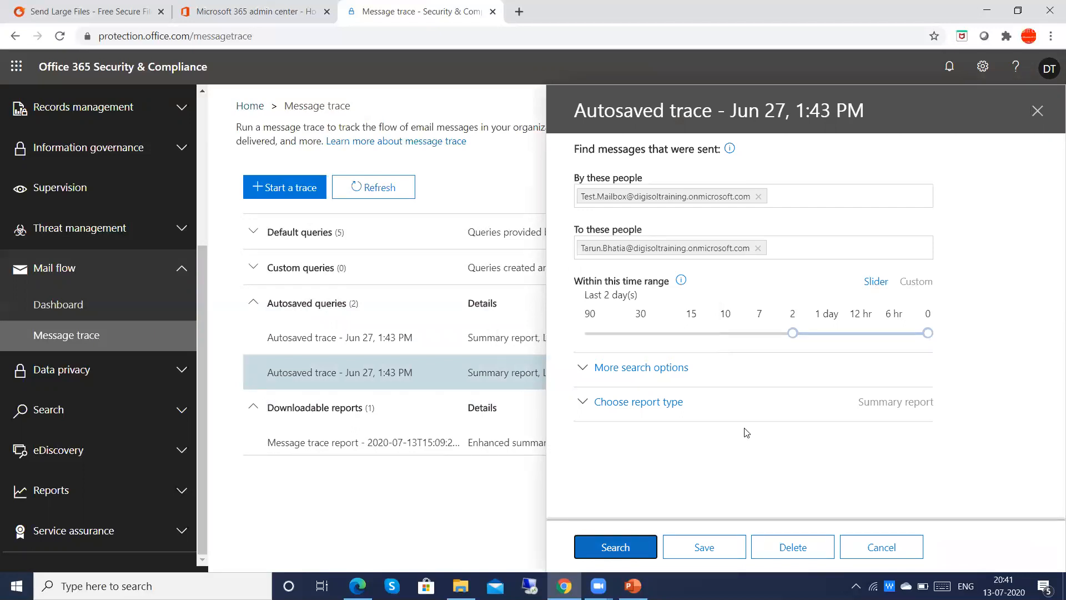
click(1031, 114)
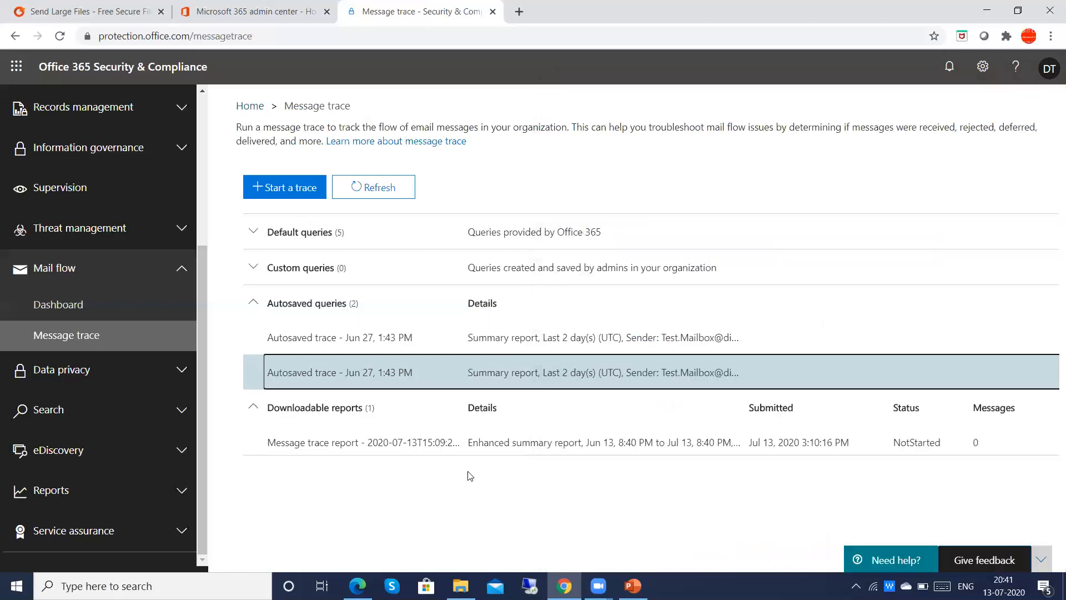
Open the submitted message trace report under the downloadable reports, review its details, and close them.
click(295, 438)
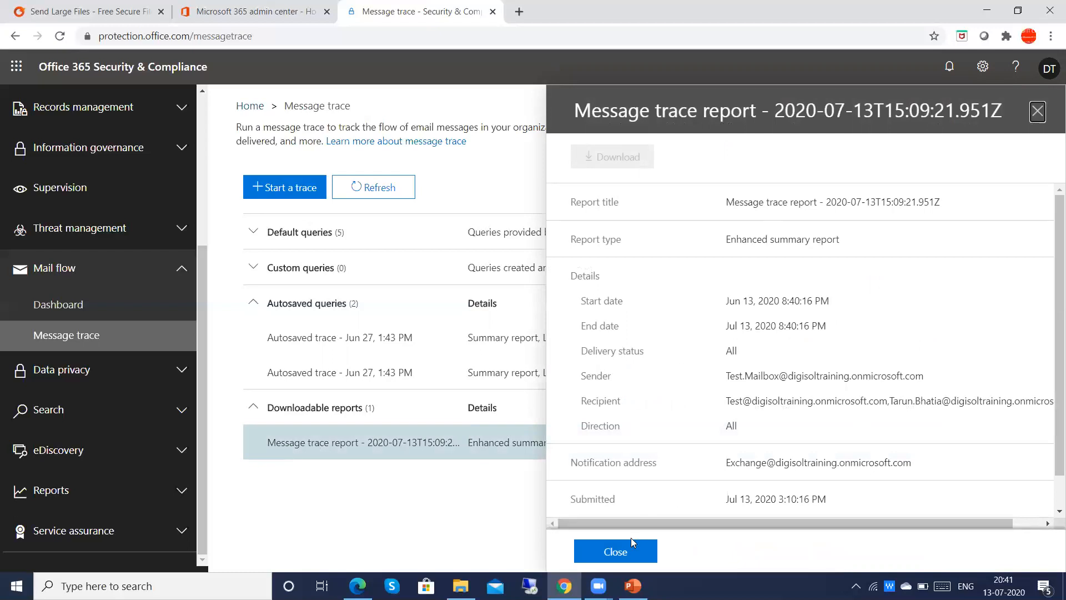
right_click(632, 551)
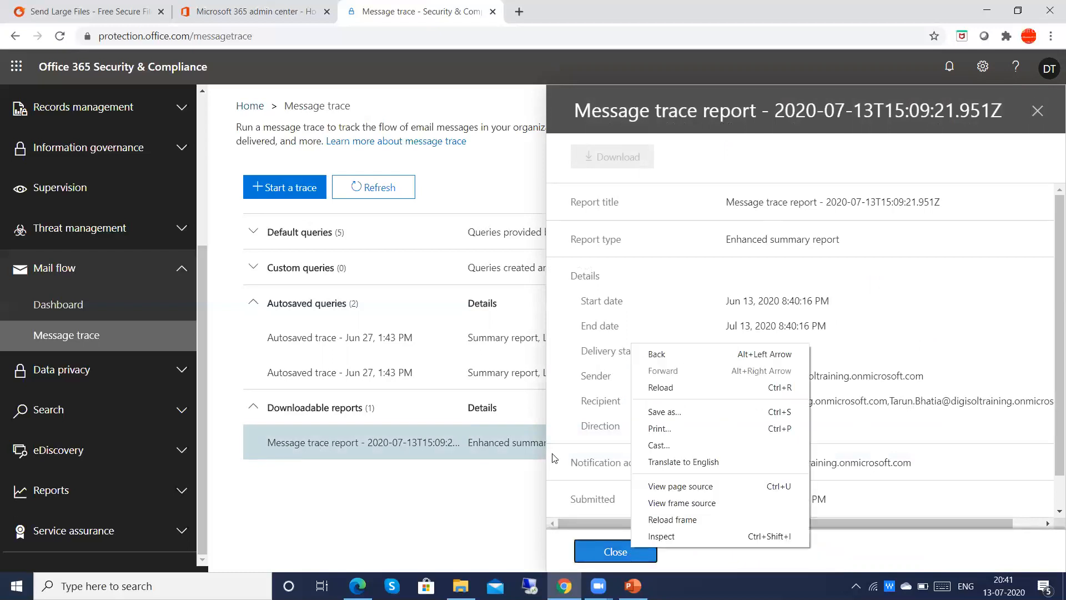
click(604, 556)
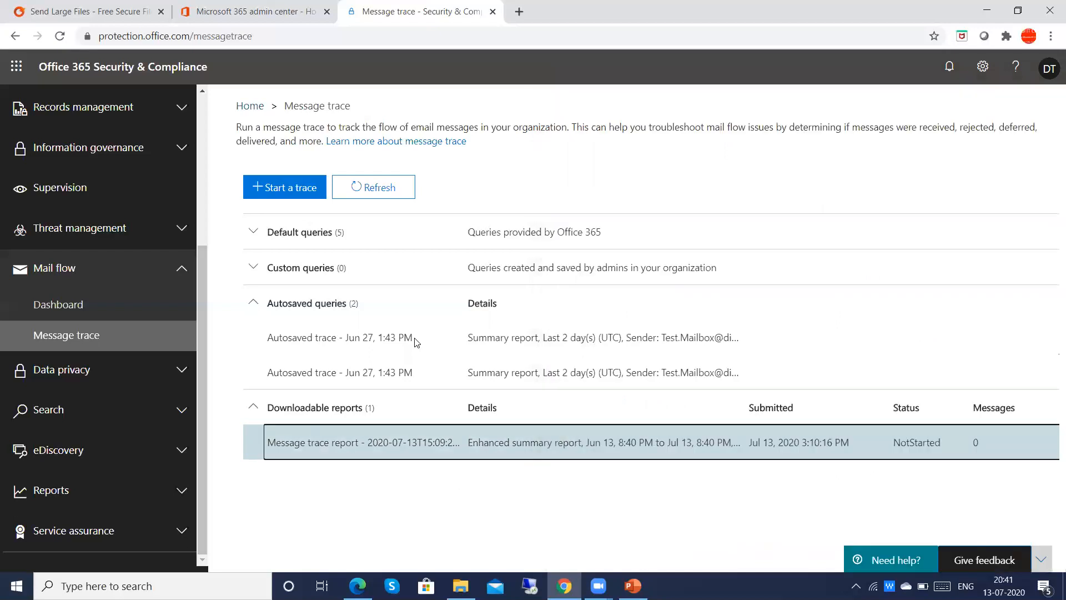
Refresh the message trace page repeatedly and expand the downloadable reports each time to check the report's status.
click(375, 191)
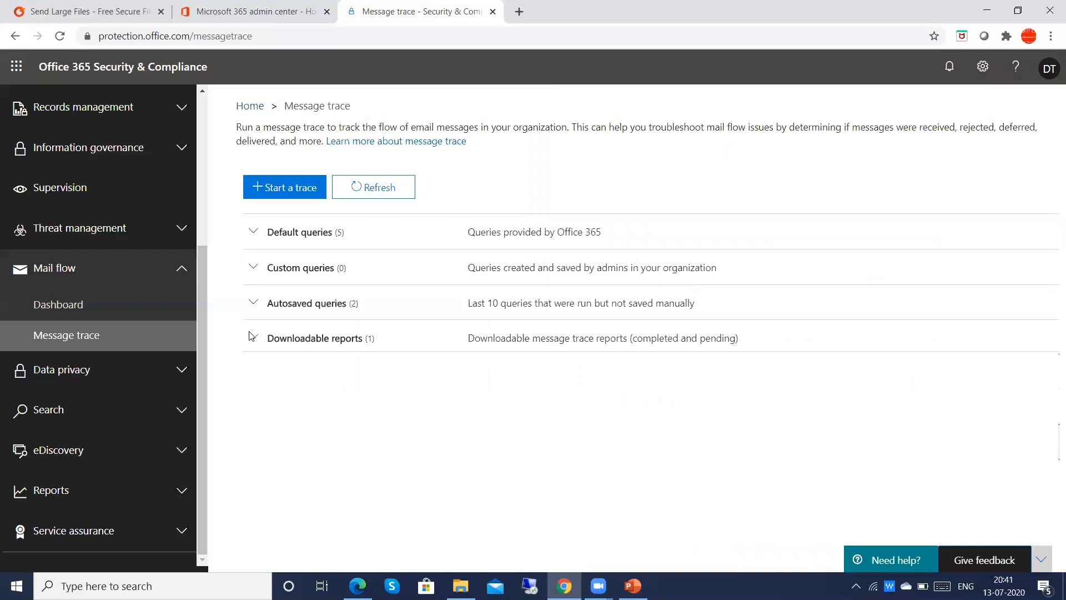
click(251, 341)
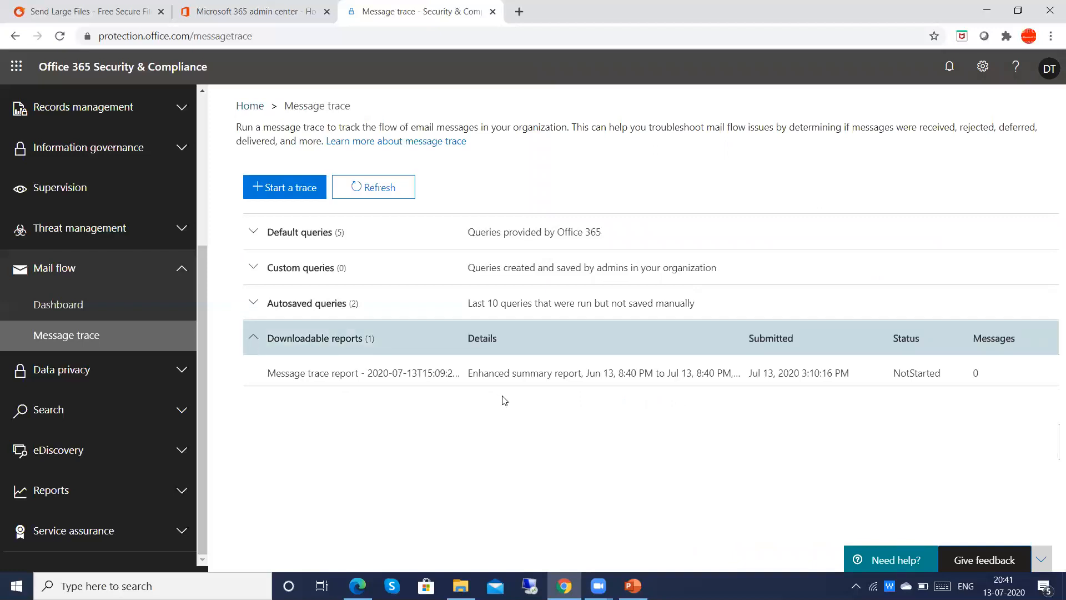
click(373, 196)
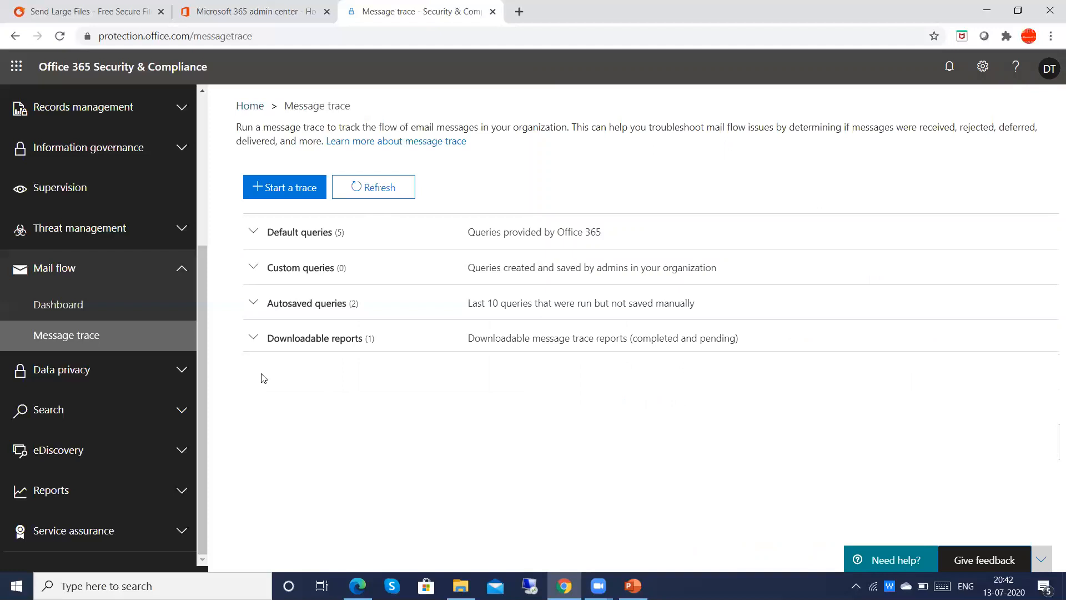
click(253, 340)
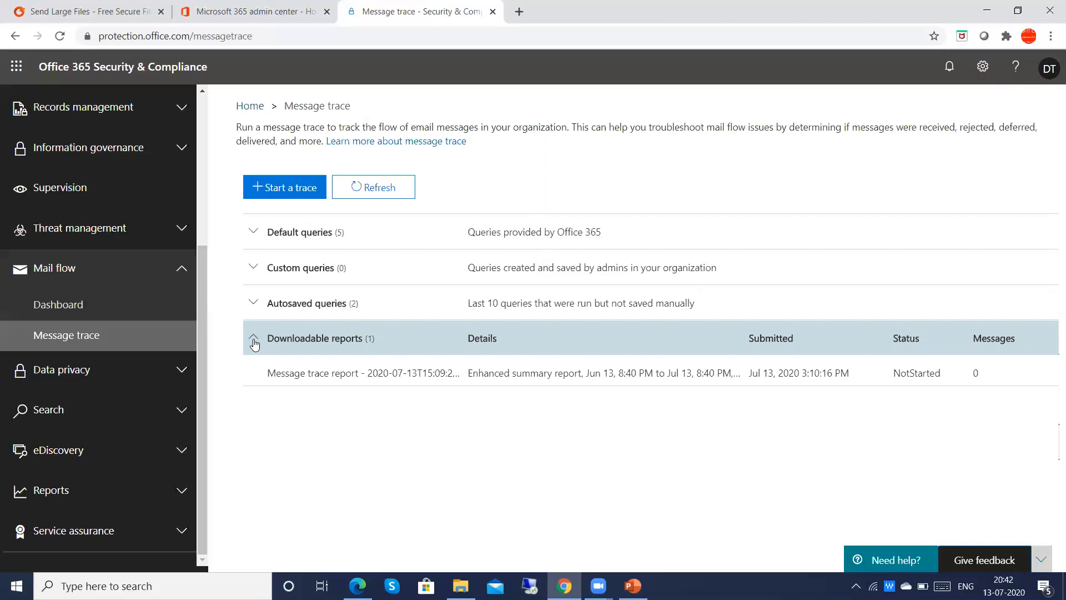
click(388, 189)
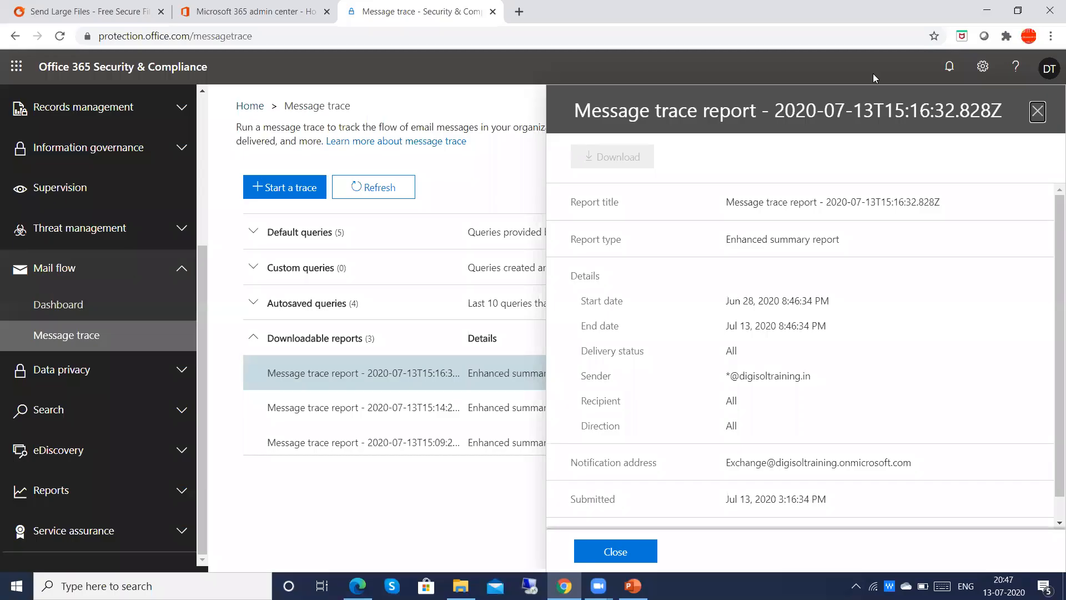
Review the details of the newest downloadable report, covering Jun 28 to Jul 13, down to the messages found, and close them.
click(1036, 113)
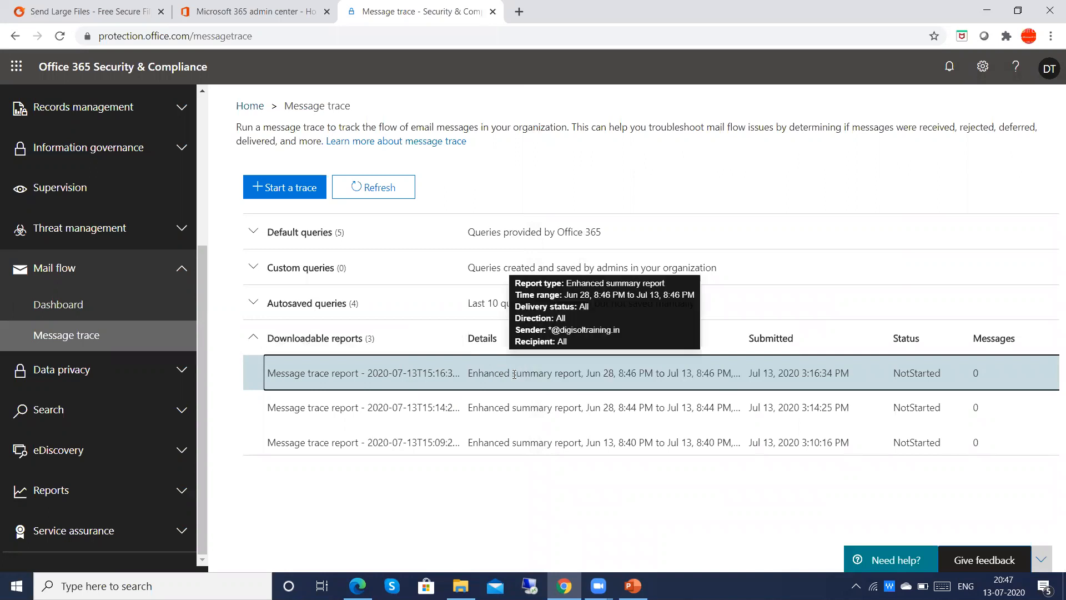
click(514, 374)
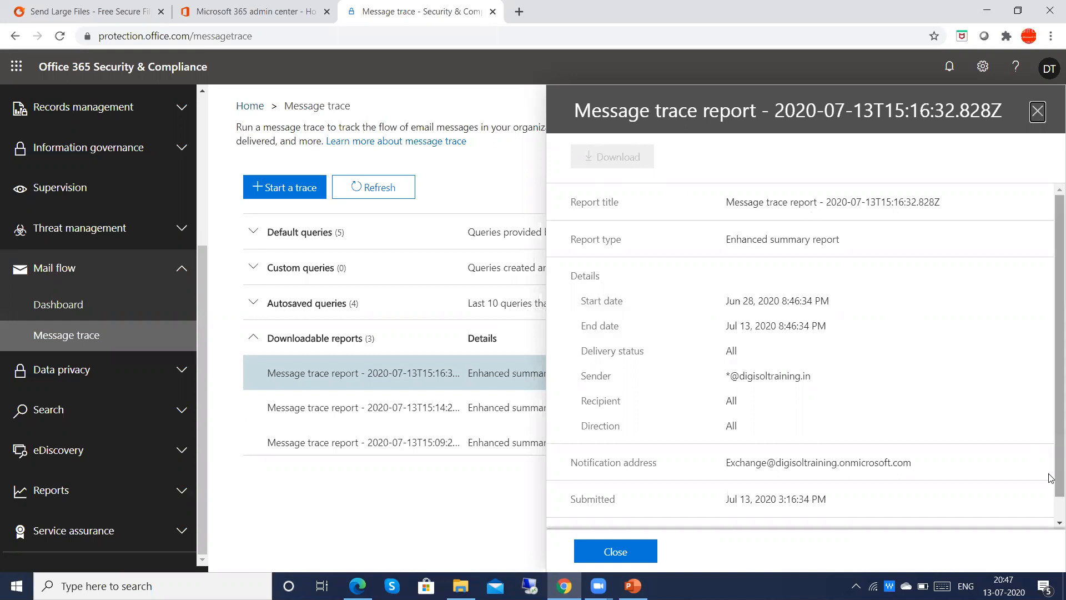
scroll(1051, 480, down, 1)
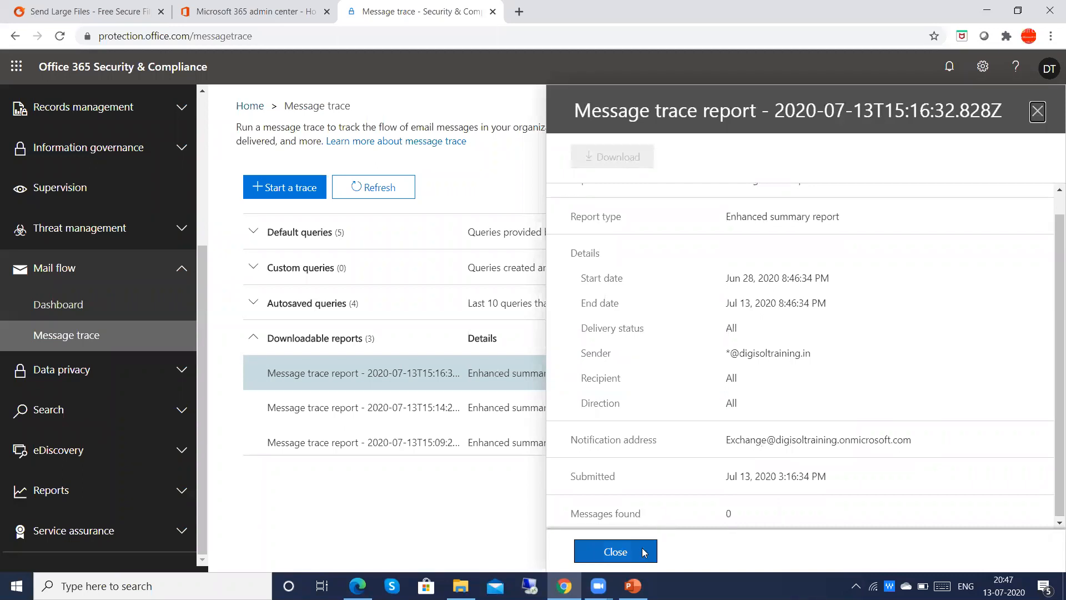
click(643, 552)
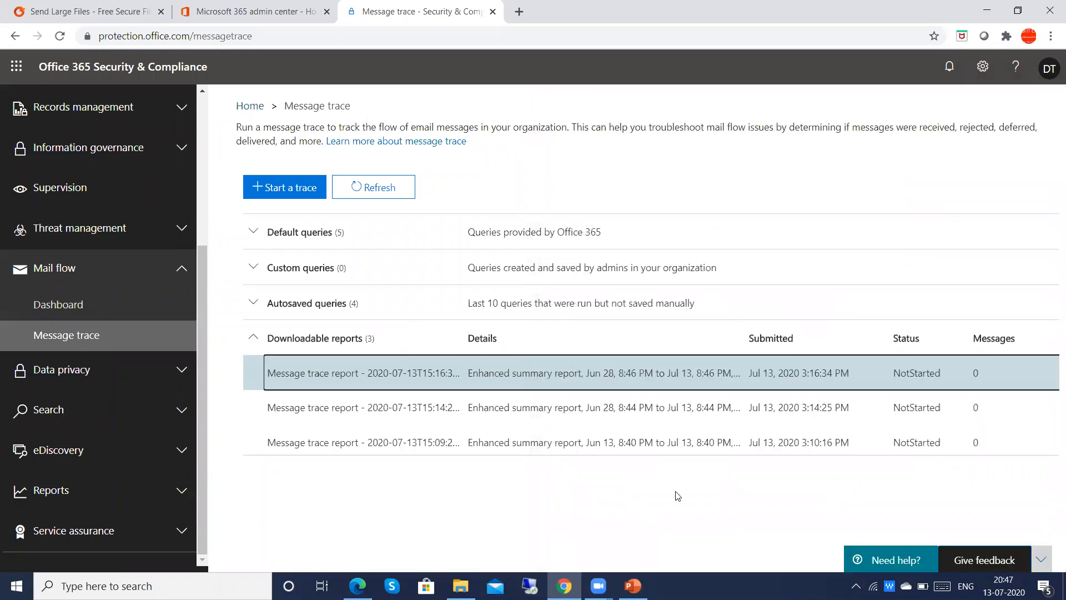
Open the oldest downloadable report, covering Jun 13 to Jul 13, examine its notification address, and close the details.
double_click(414, 440)
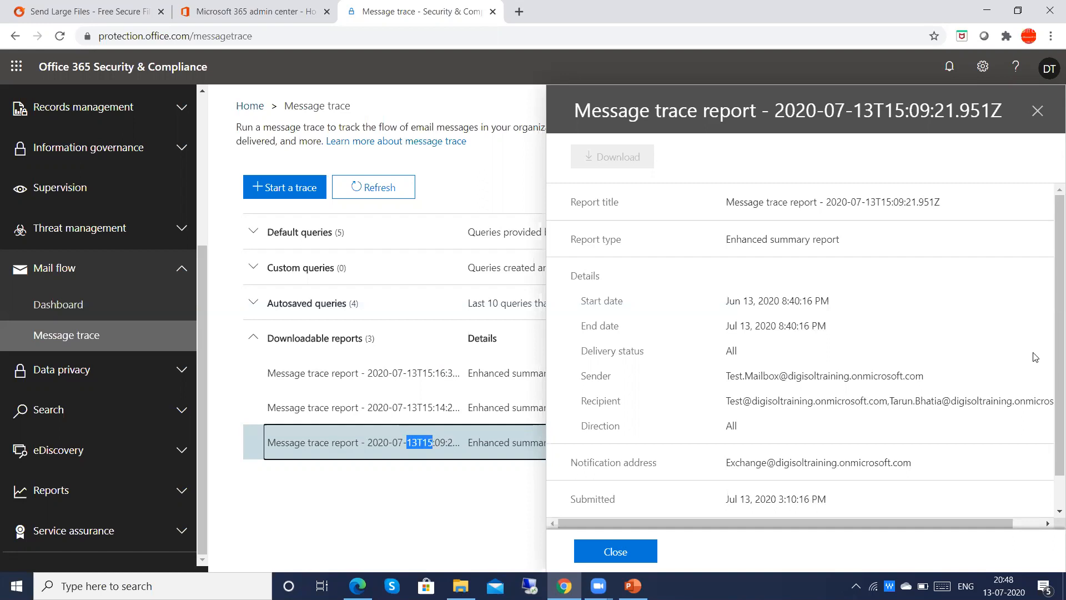
scroll(1051, 397, down, 1)
scroll(1051, 345, up, 1)
drag(729, 465, 765, 464)
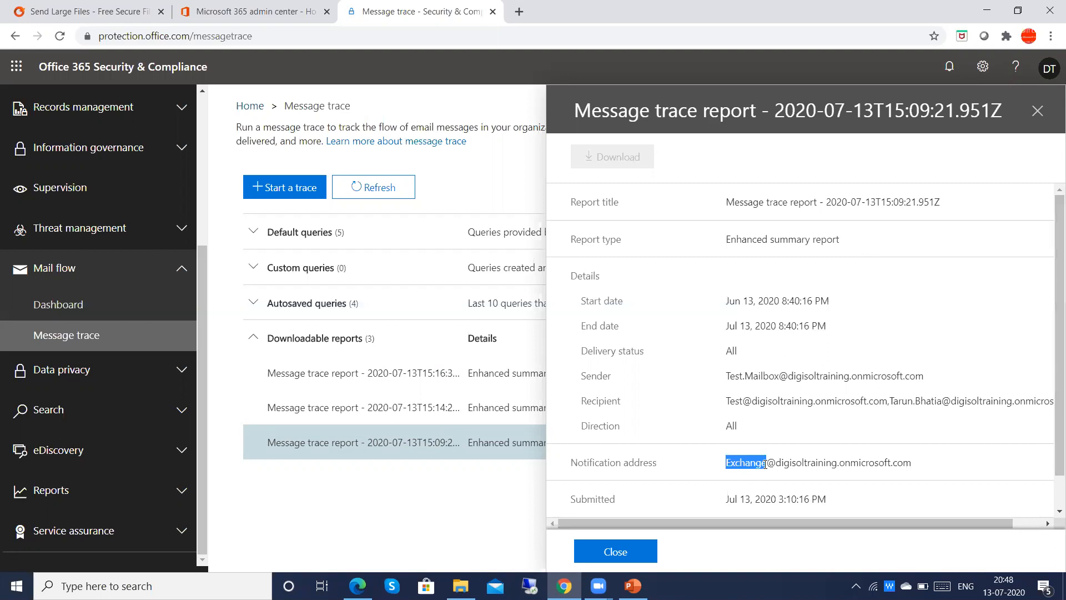
click(625, 557)
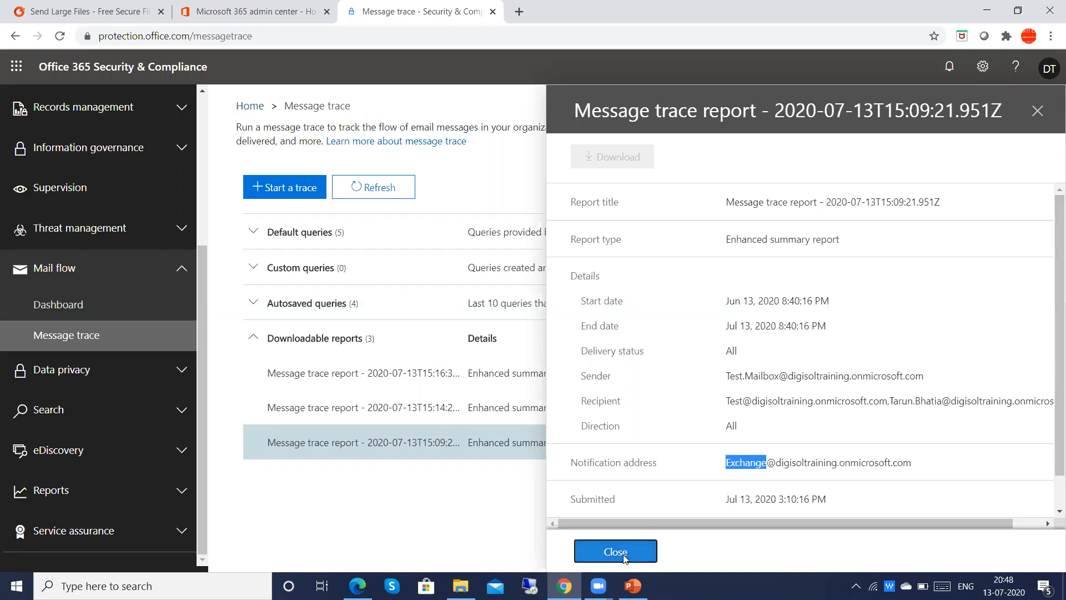